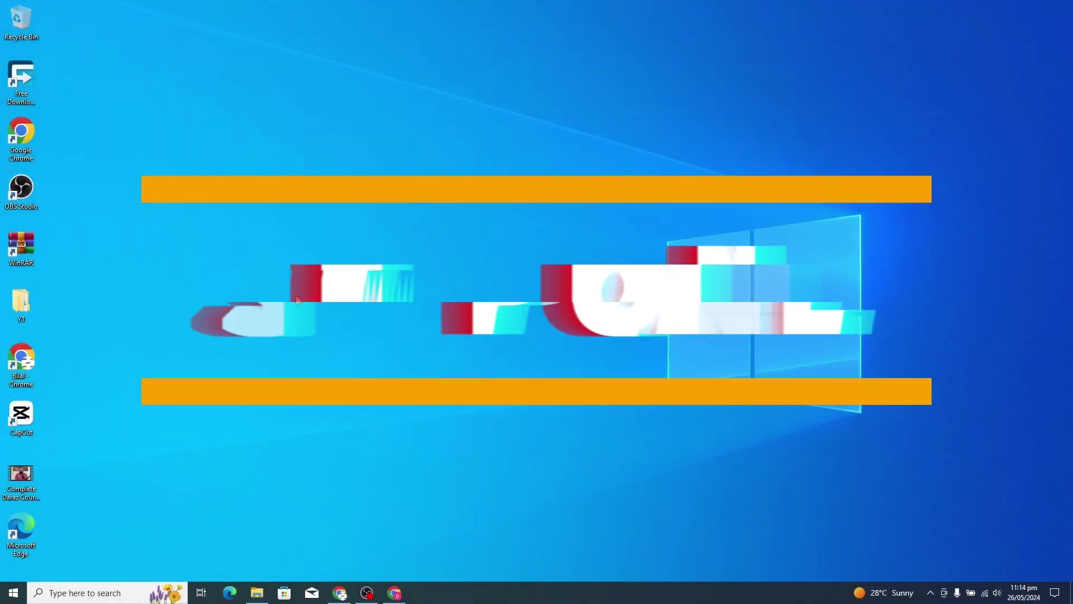
# Open the Windows search panel from the taskbar search box
pyautogui.click(97, 593)
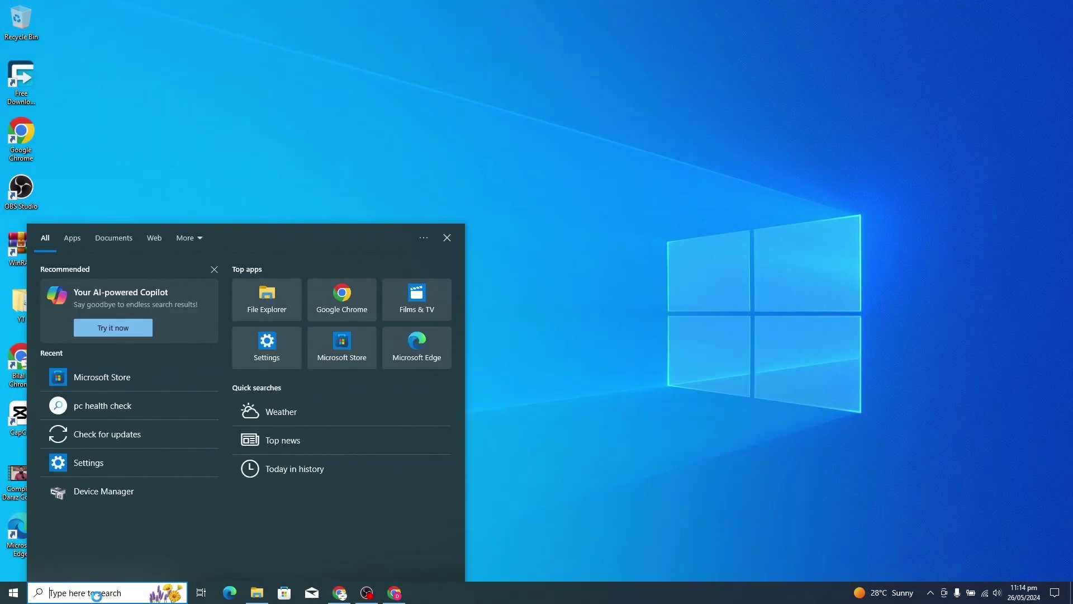
pyautogui.moveTo(126, 377)
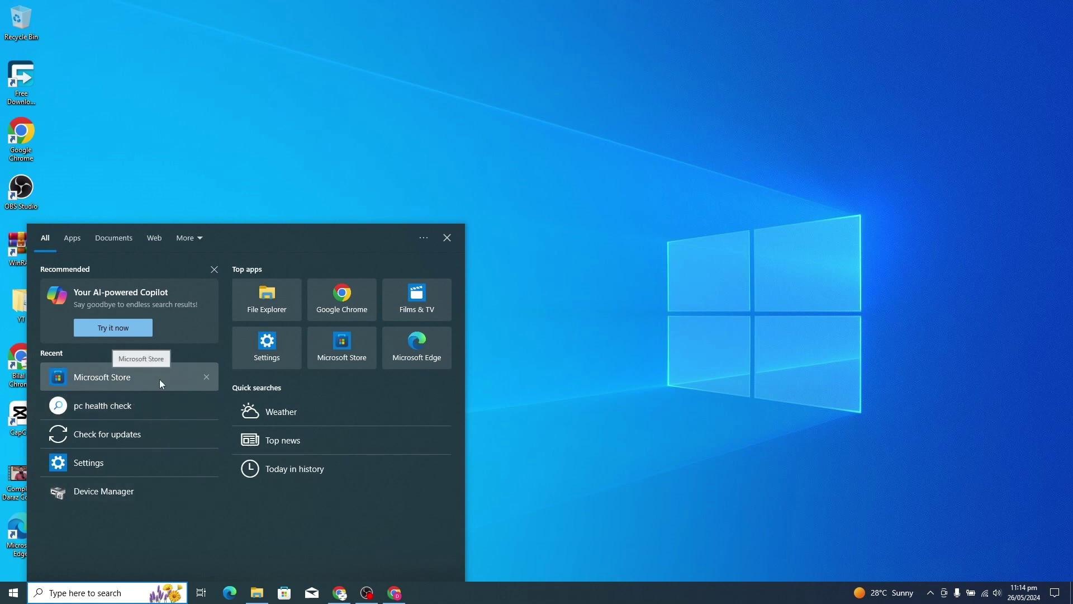
# Launch Microsoft Store, find Lively Wallpaper by searching 'liv', and install it
pyautogui.click(159, 379)
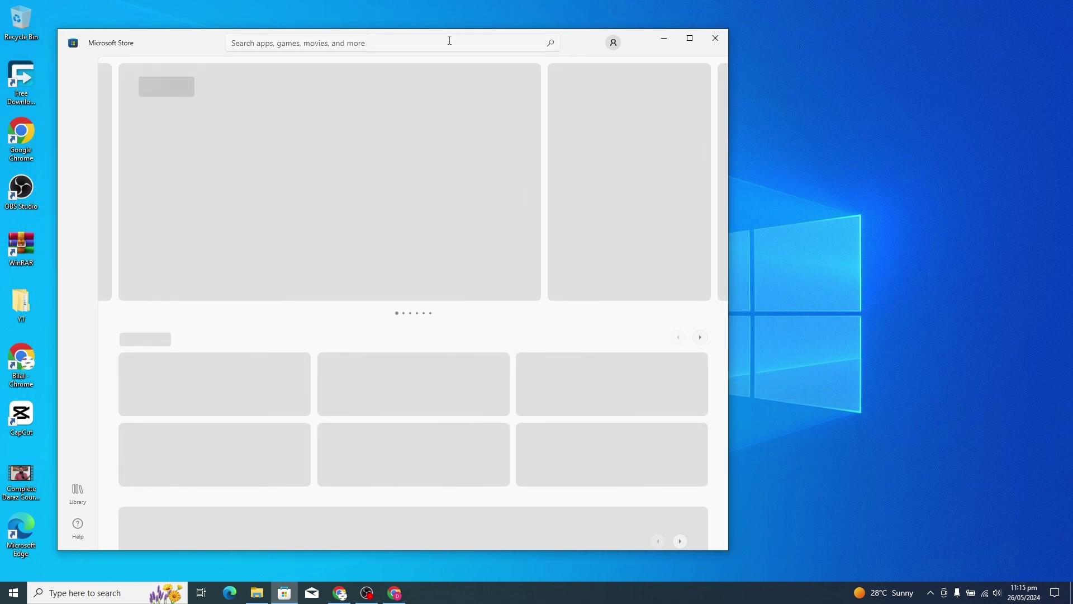
pyautogui.click(450, 40)
pyautogui.write('liv')
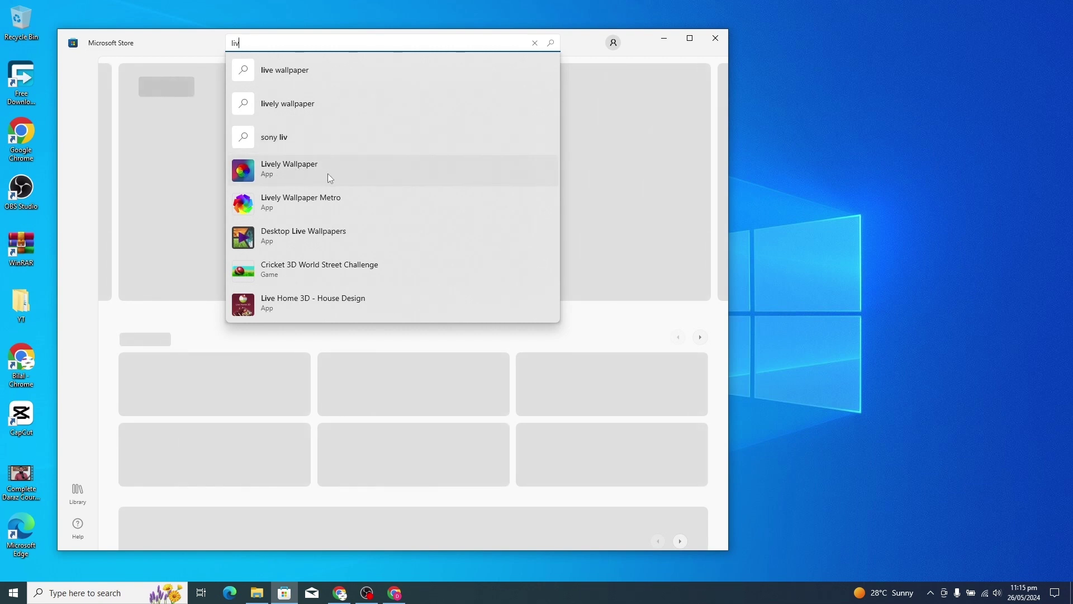
pyautogui.click(278, 169)
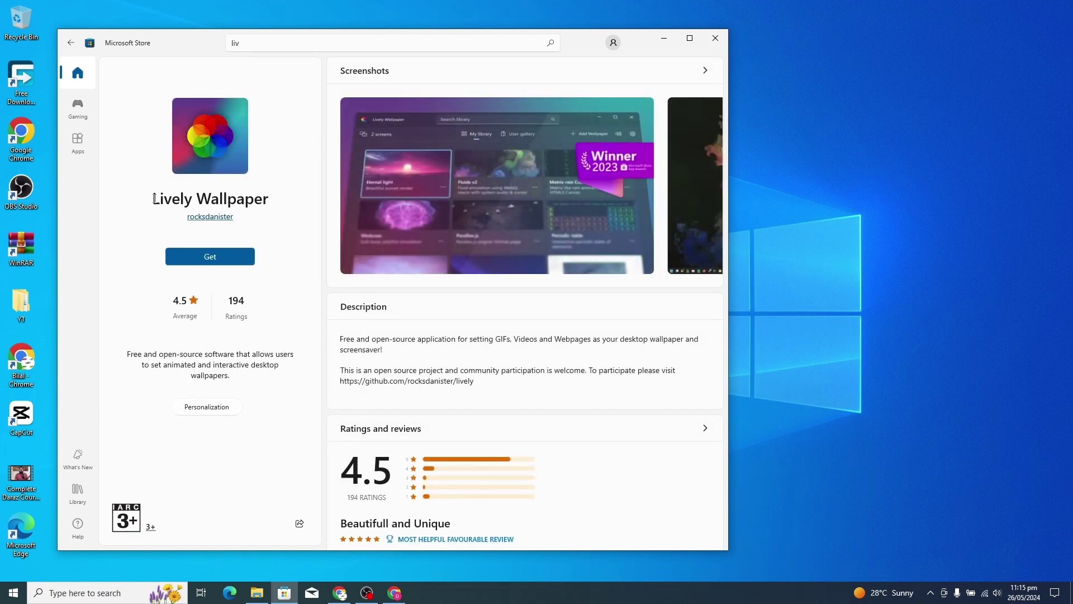
pyautogui.click(296, 214)
pyautogui.click(227, 263)
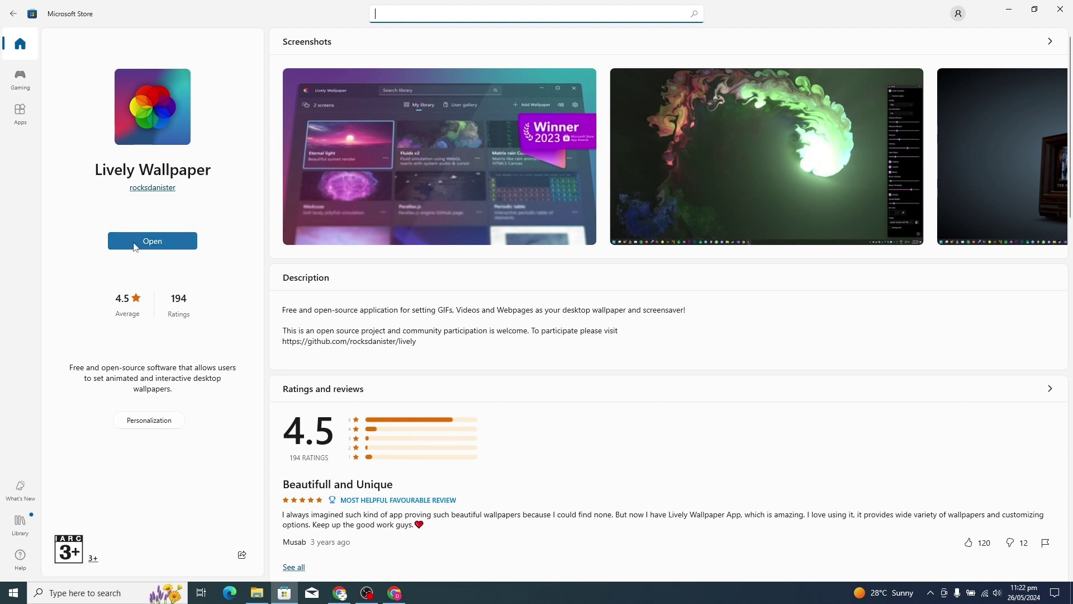
# Launch Lively Wallpaper, apply Matrix Rain Customizable, and minimize to view it
pyautogui.click(159, 238)
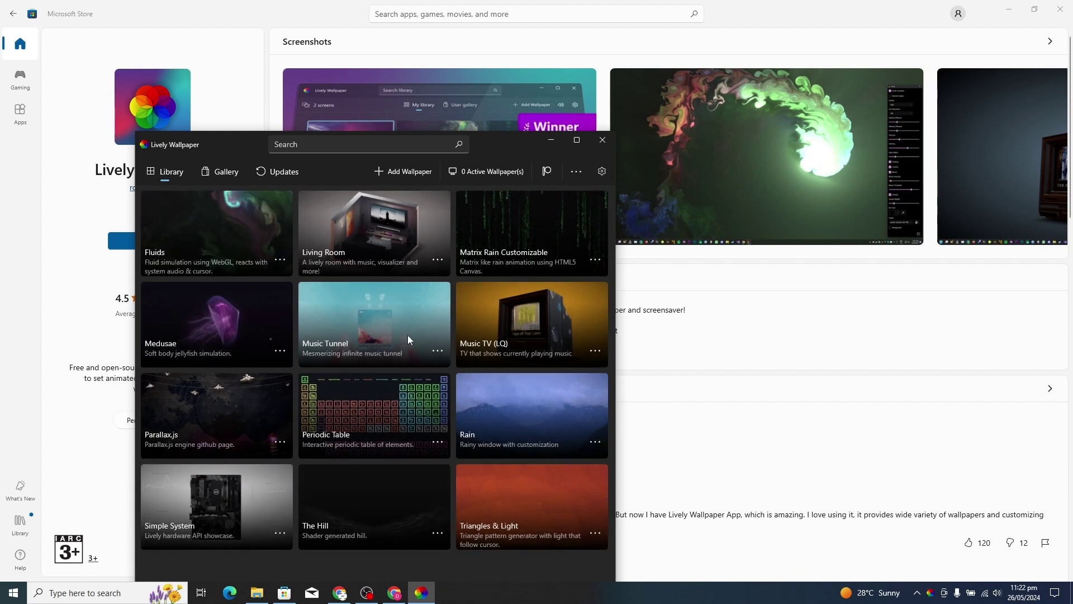
pyautogui.moveTo(505, 142); pyautogui.dragTo(558, 54)
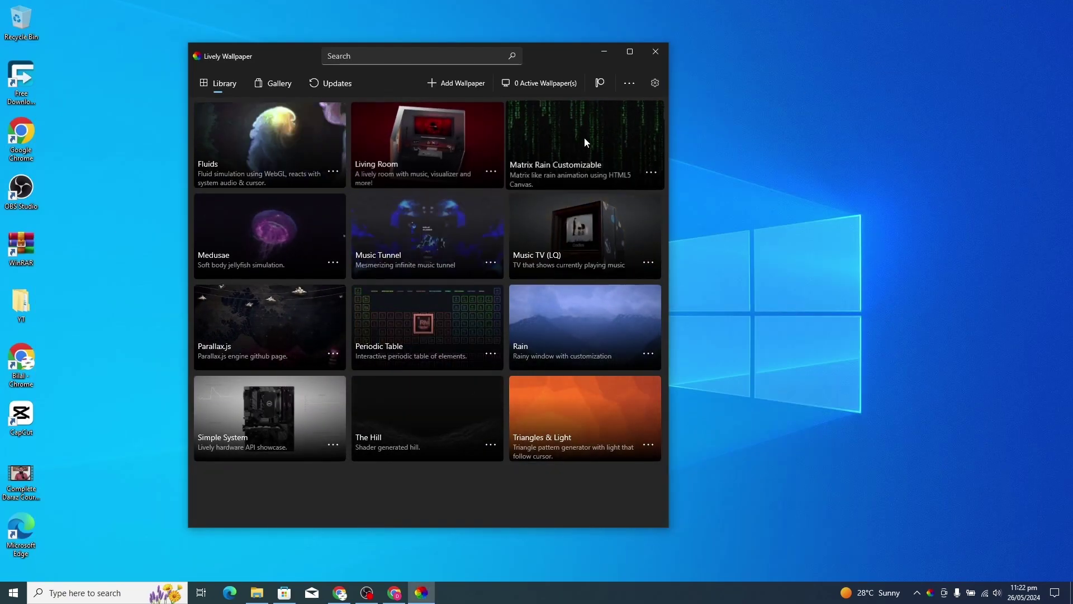
pyautogui.click(584, 139)
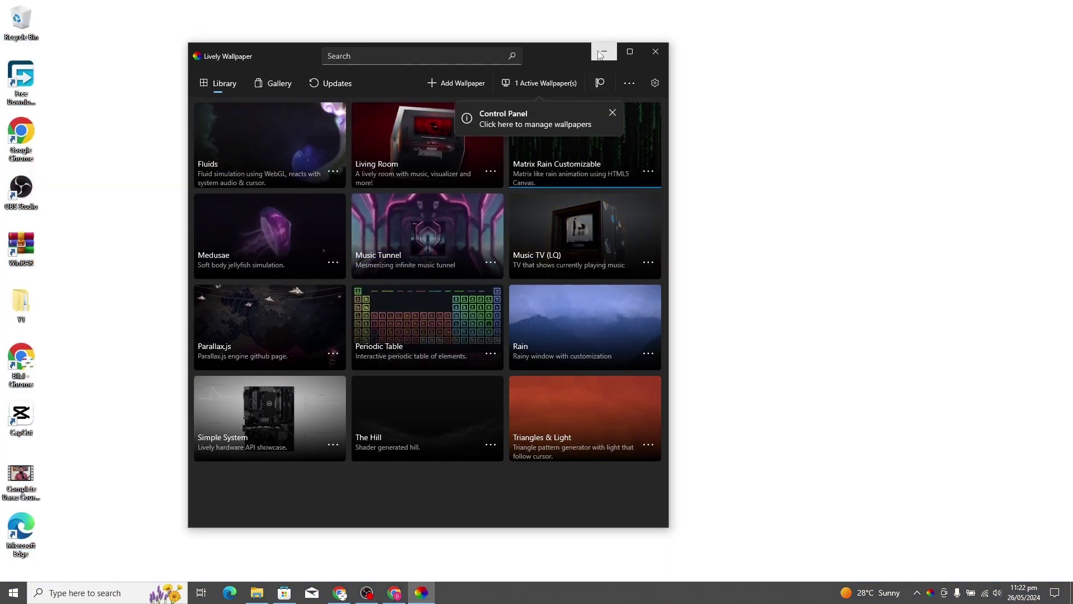
pyautogui.moveTo(572, 53)
pyautogui.mouseDown()
pyautogui.moveTo(413, 126)
pyautogui.moveTo(475, 81)
pyautogui.mouseUp()
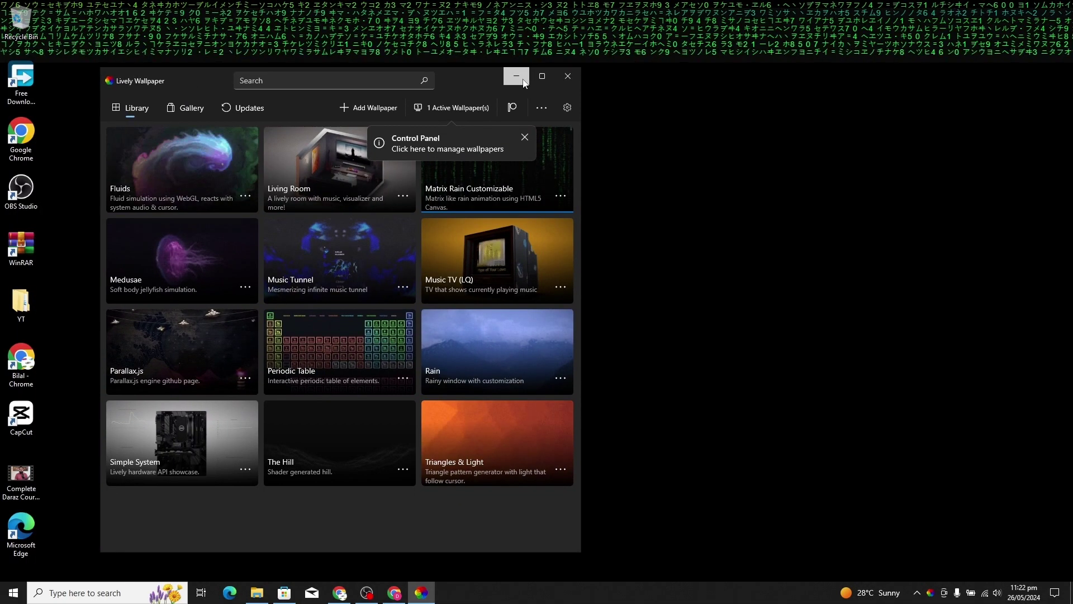
pyautogui.click(563, 76)
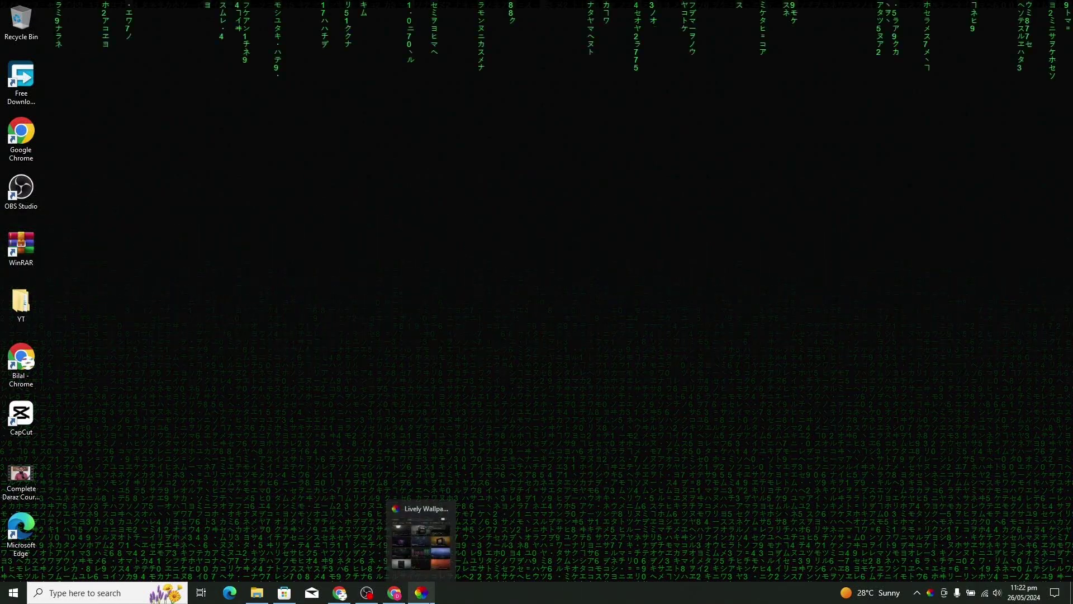
# Reopen the library, apply the Rain wallpaper, and minimize to view it
pyautogui.click(421, 593)
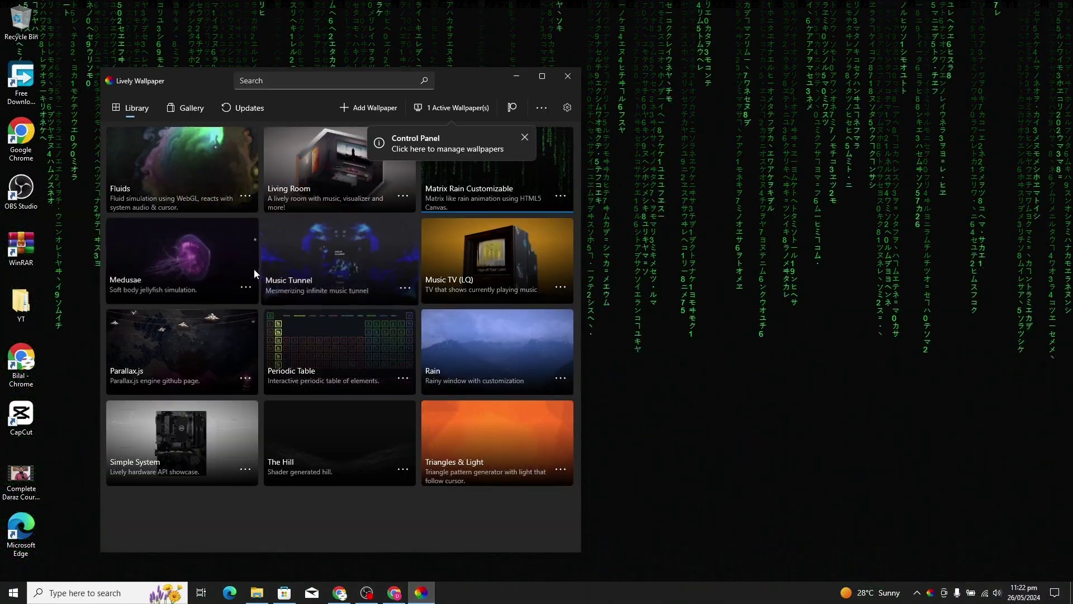
pyautogui.click(493, 354)
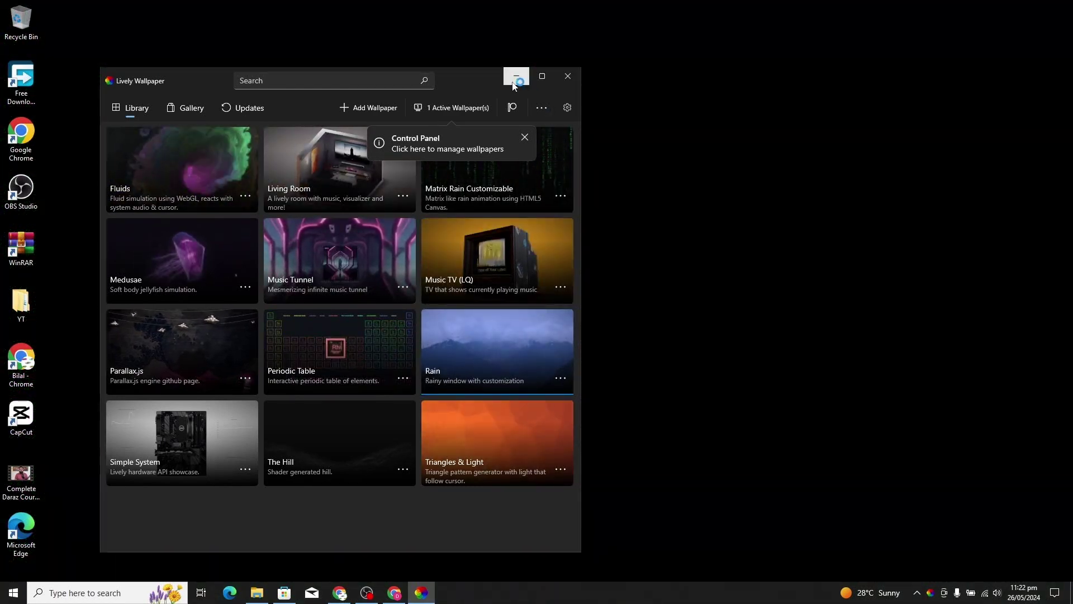
pyautogui.click(513, 82)
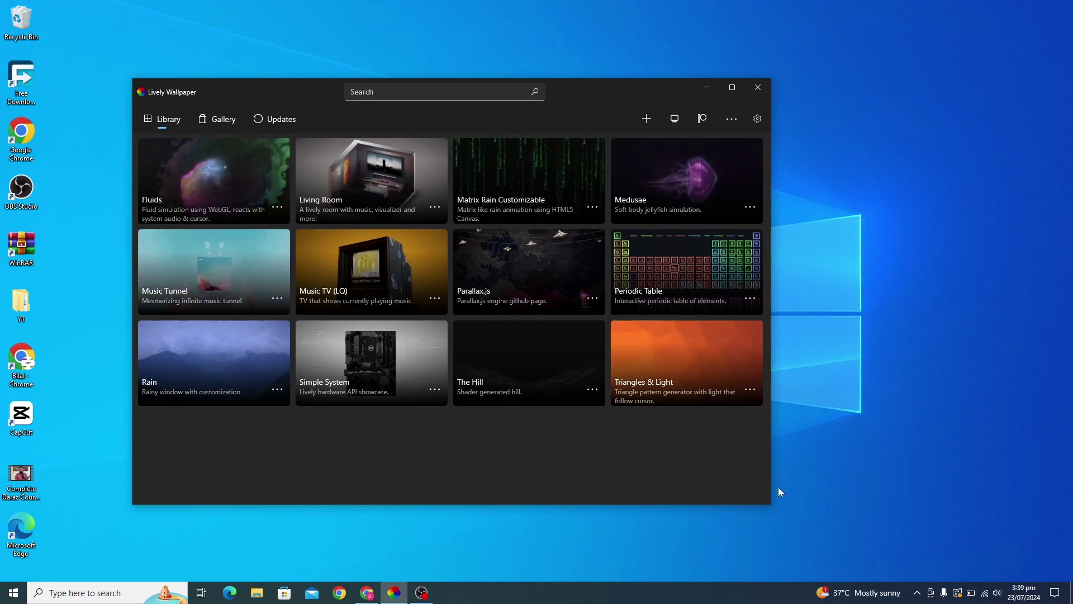
# Open the Add Wallpaper dialog via '+', then minimize Lively Wallpaper
pyautogui.click(650, 120)
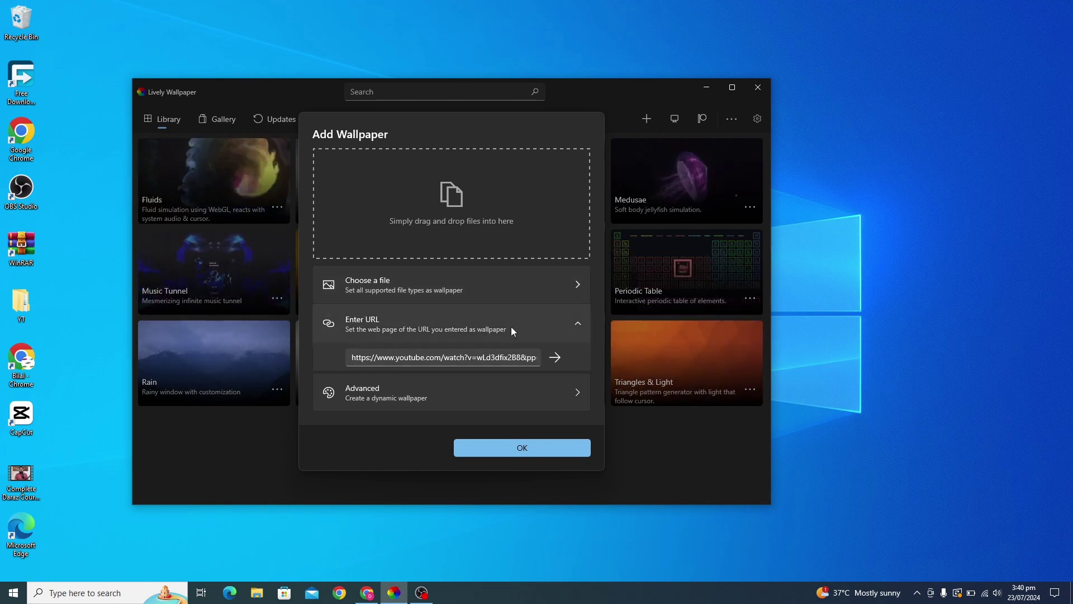
pyautogui.click(710, 90)
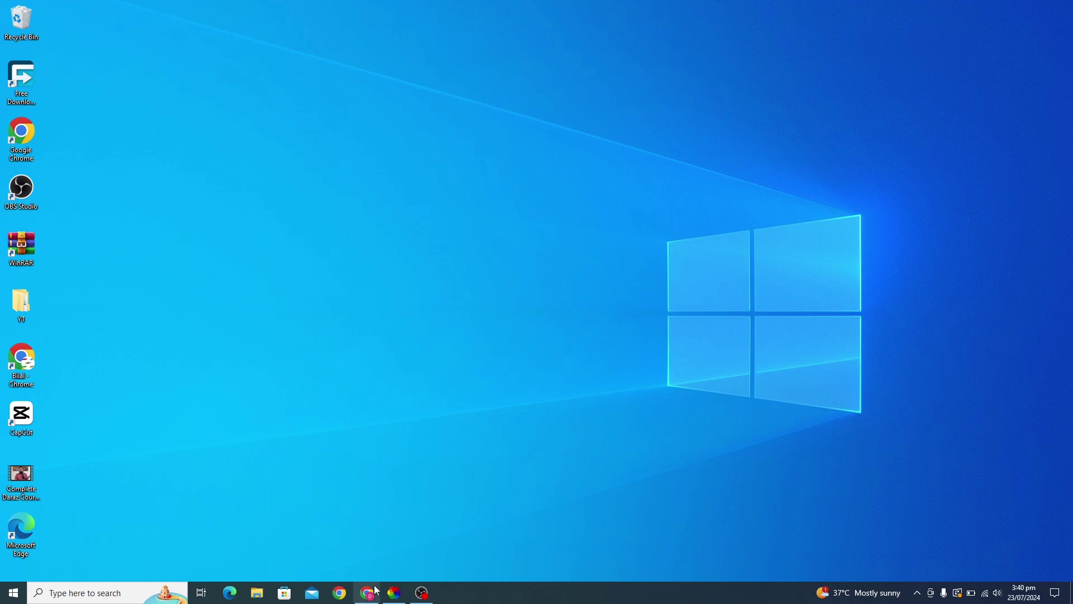
# Bring back Chrome showing the DIY Tips live-wallpaper blog post
pyautogui.click(369, 592)
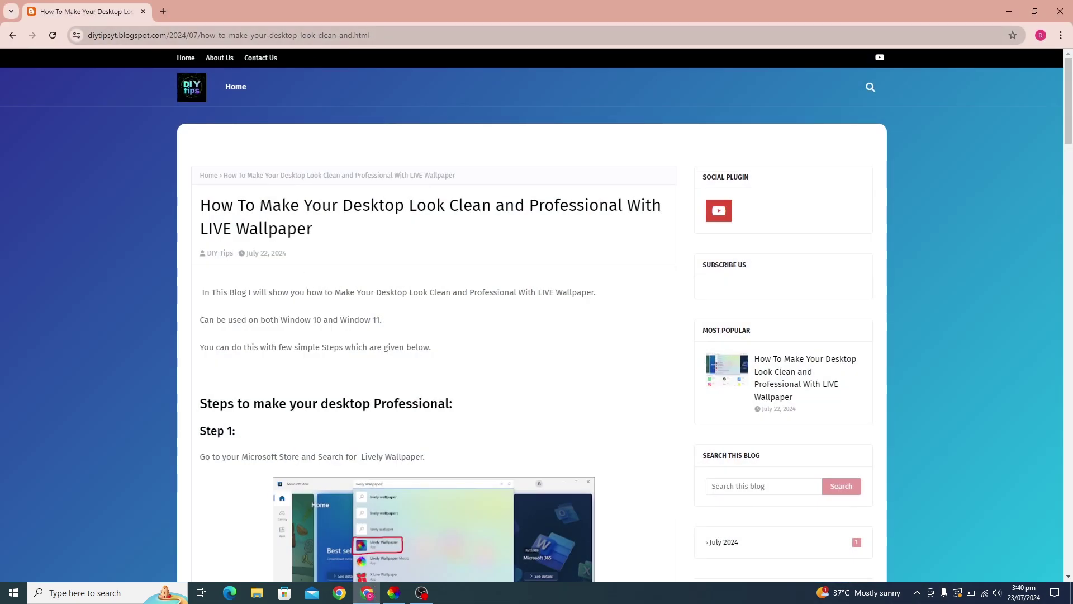
pyautogui.doubleClick(123, 36)
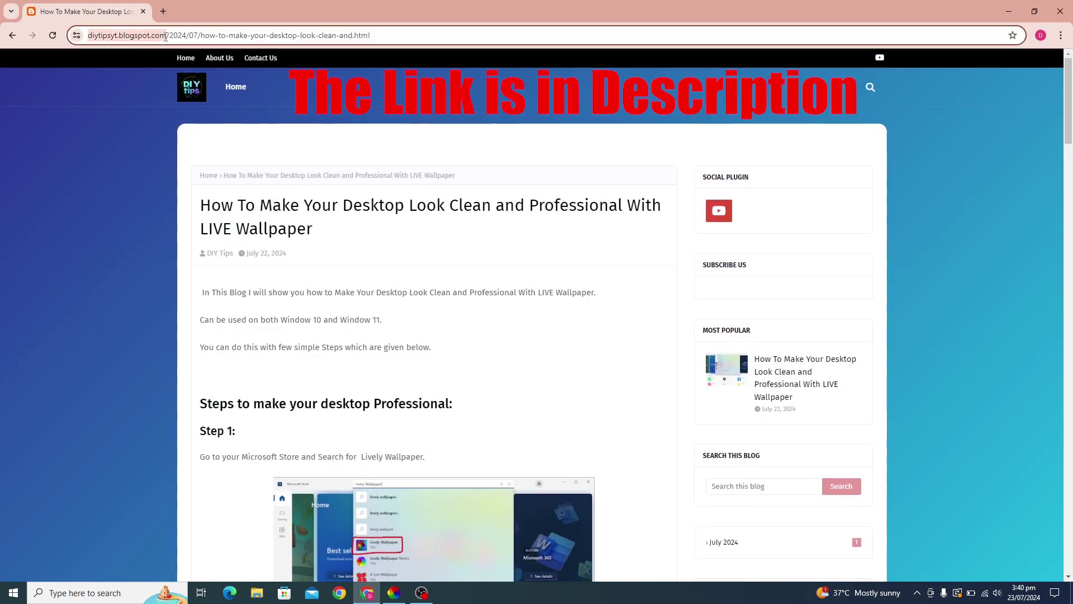
pyautogui.moveTo(122, 35); pyautogui.dragTo(166, 36)
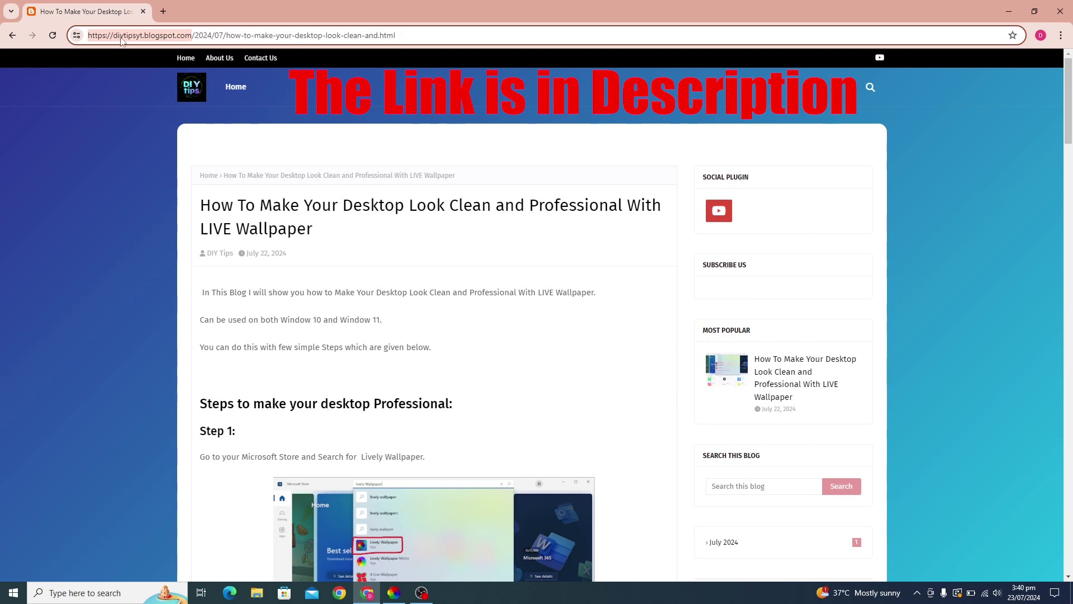
pyautogui.click(346, 71)
pyautogui.scroll(-1, 201, 118)
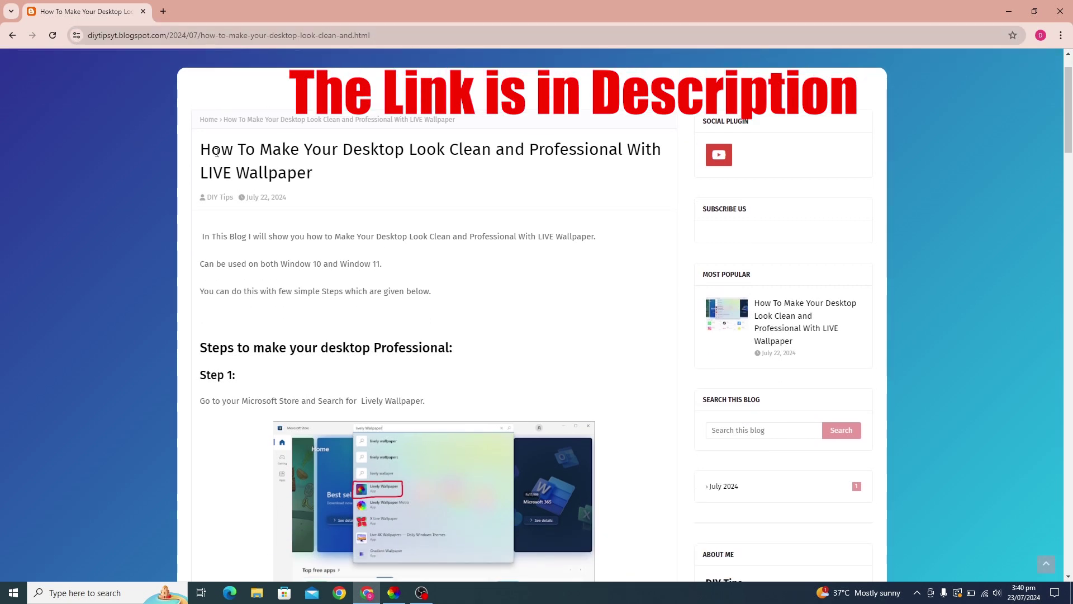
pyautogui.moveTo(194, 150); pyautogui.dragTo(290, 173)
pyautogui.click(340, 186)
pyautogui.scroll(-3, 328, 193)
pyautogui.scroll(-2, 249, 273)
pyautogui.scroll(-4, 237, 280)
pyautogui.scroll(-4, 321, 302)
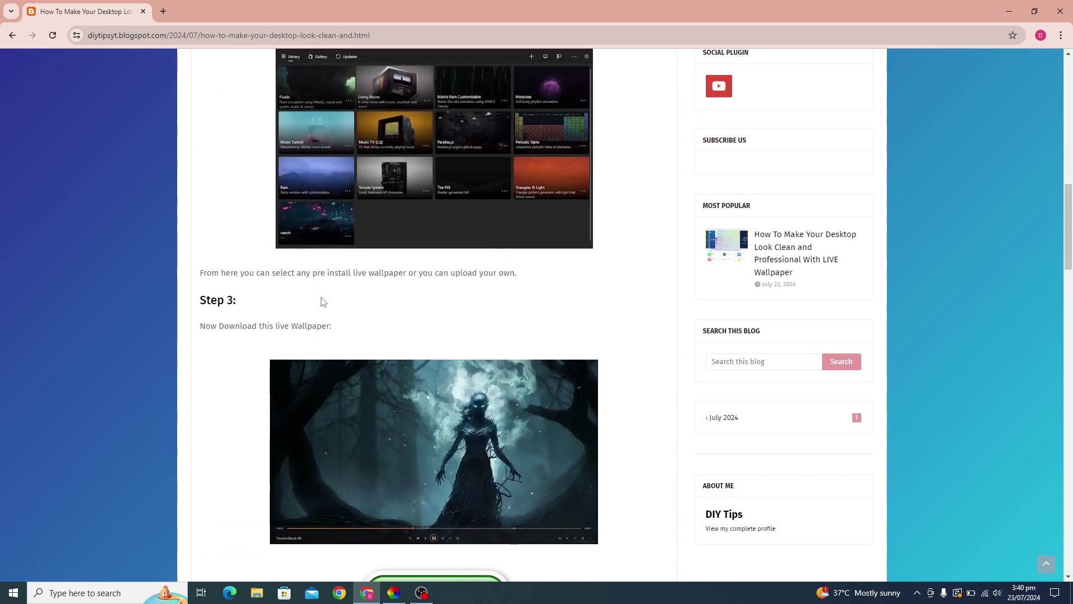
pyautogui.scroll(-2, 217, 297)
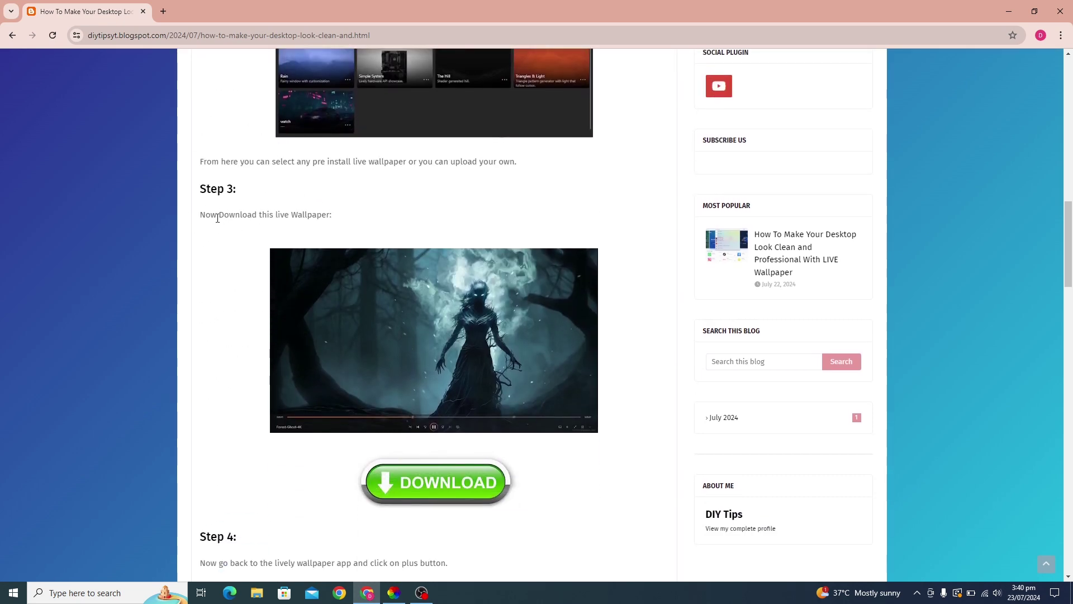
pyautogui.scroll(-2, 394, 239)
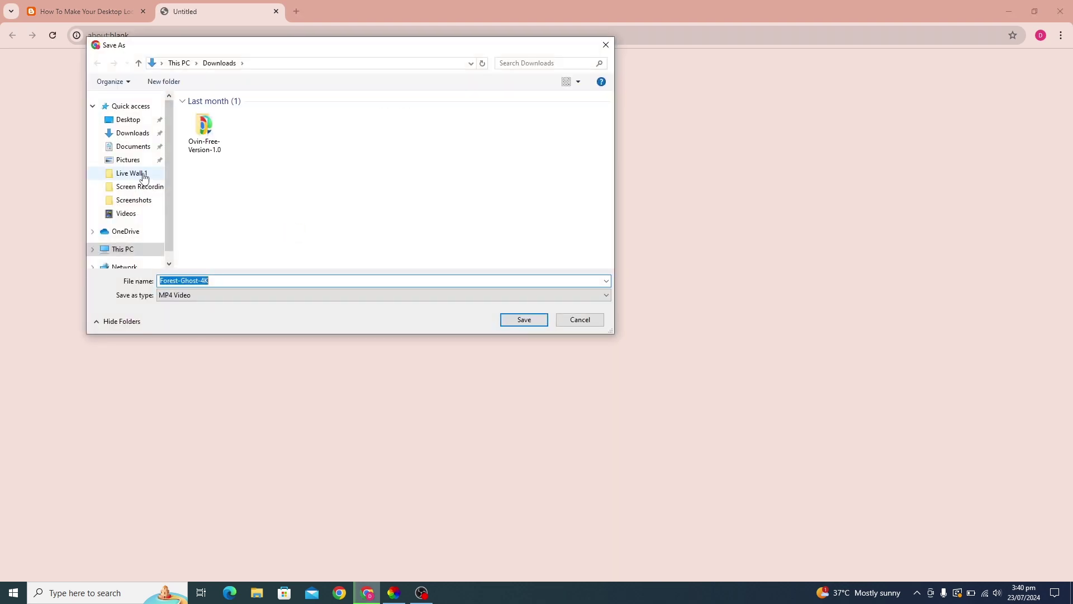
# Save the Forest-Ghost-4K download into Desktop > YT > Live Wall 2
pyautogui.click(131, 173)
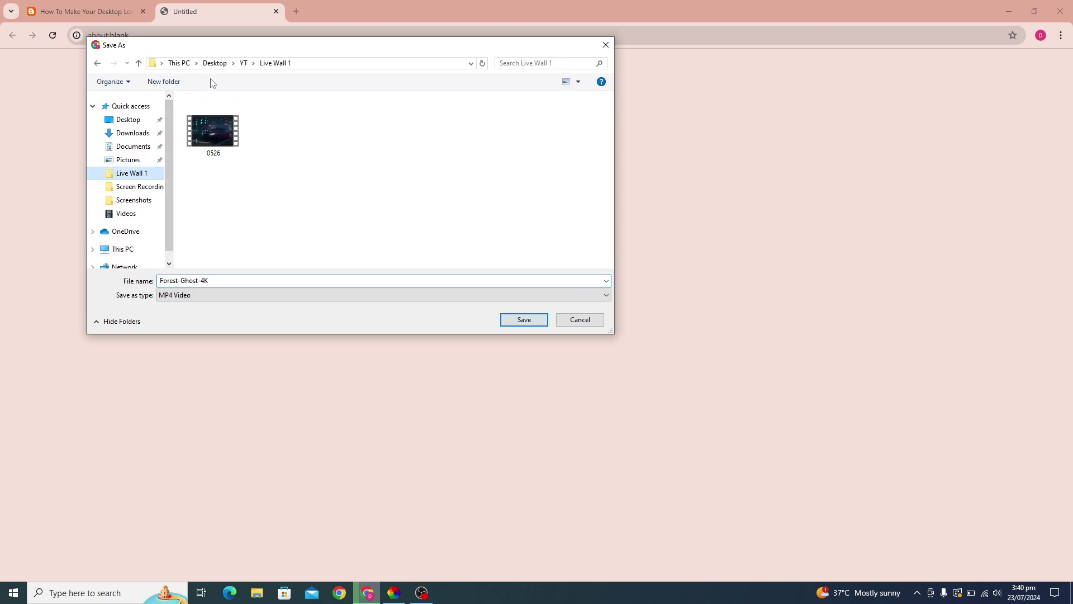
pyautogui.click(243, 64)
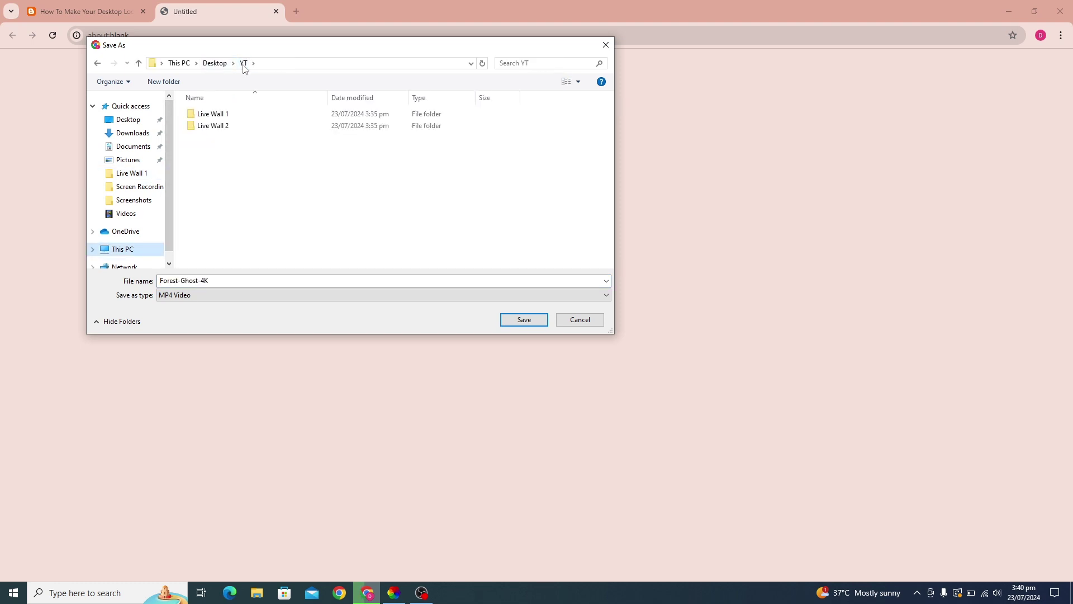
pyautogui.doubleClick(223, 130)
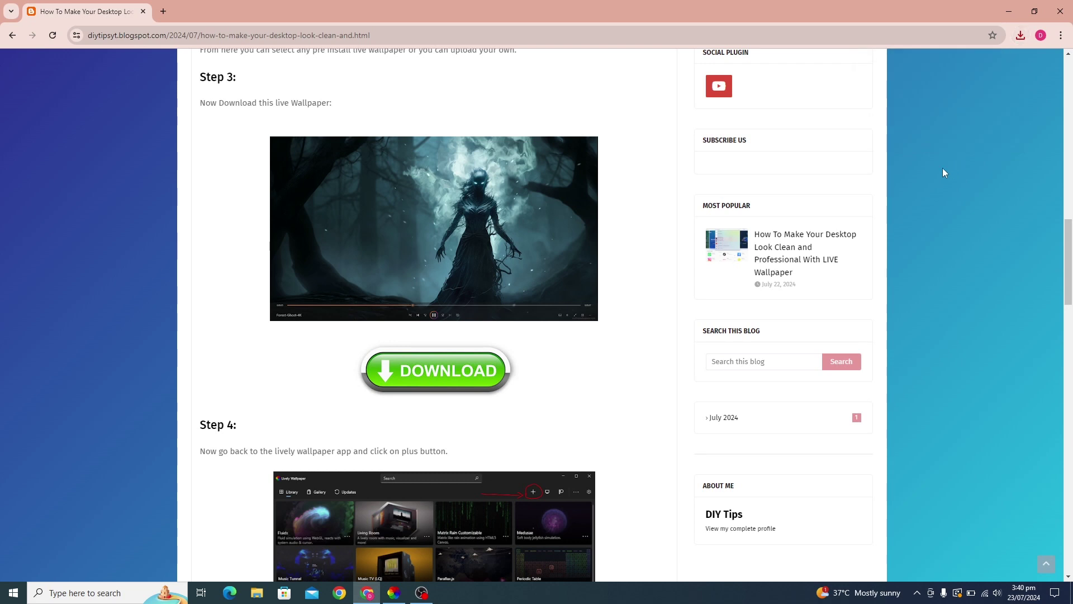
# Close Chrome, refresh the desktop, and open the Live Wall 2 folder in File Explorer
pyautogui.click(1062, 15)
pyautogui.rightClick(522, 235)
pyautogui.click(544, 267)
pyautogui.click(259, 591)
pyautogui.click(347, 331)
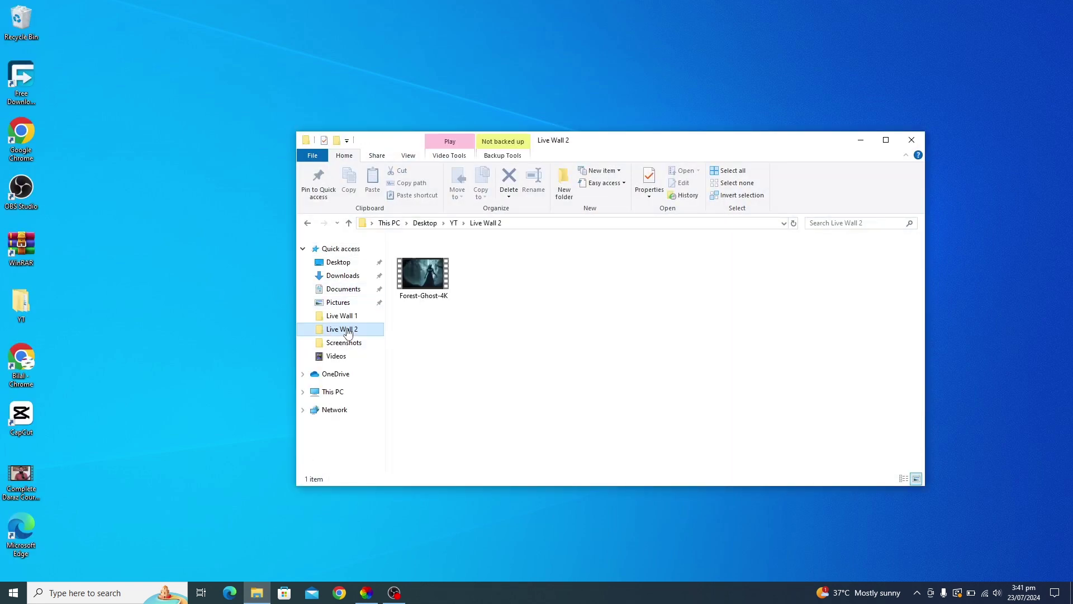
# Play Forest-Ghost-4K in Media Player, seek ahead, pause, and close the player
pyautogui.doubleClick(443, 285)
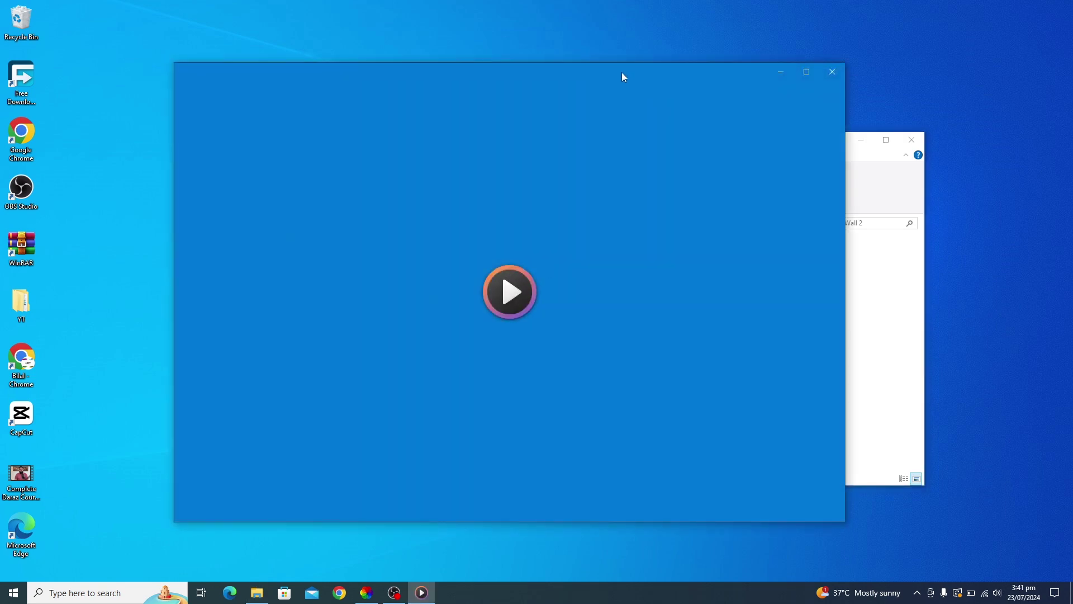
pyautogui.moveTo(622, 76); pyautogui.dragTo(655, 70)
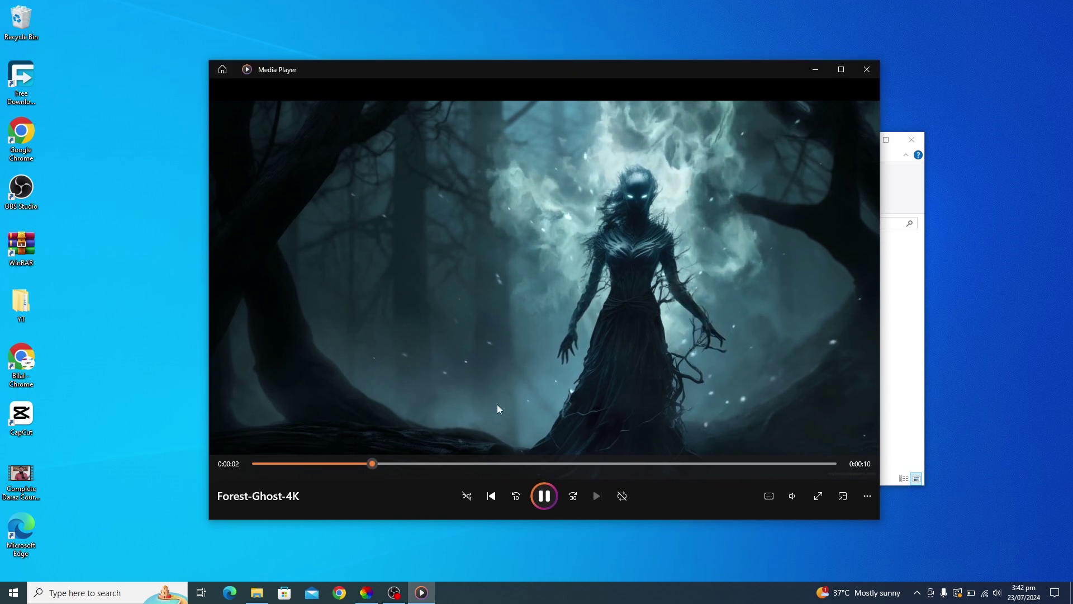
pyautogui.click(445, 464)
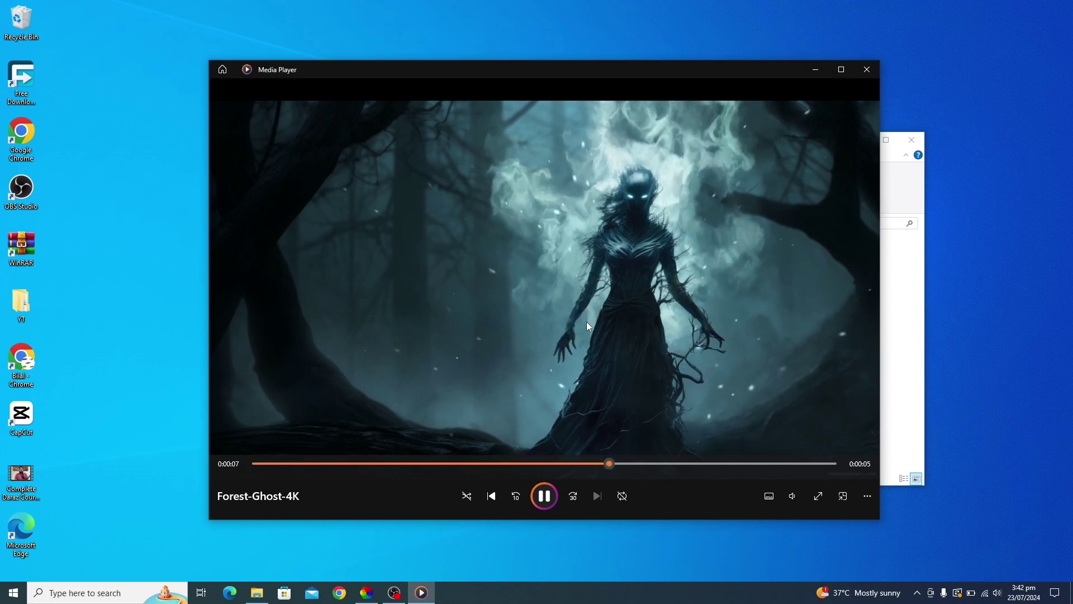
pyautogui.click(552, 495)
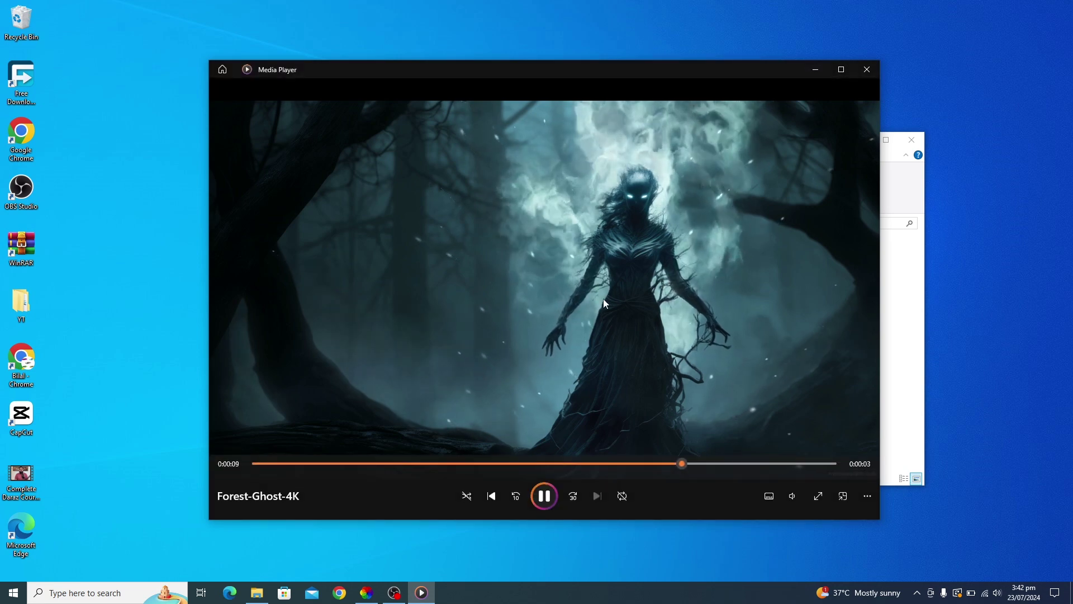
pyautogui.click(868, 70)
# Close Explorer and add Forest-Ghost-4K in Lively Wallpaper via '+' > Choose a file
pyautogui.click(912, 140)
pyautogui.click(372, 586)
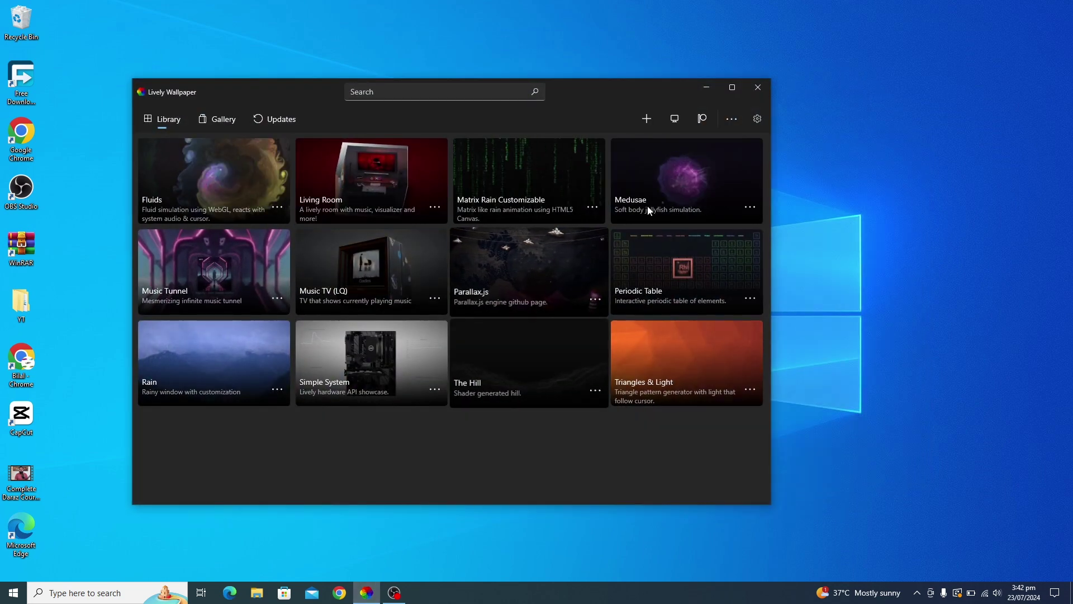
pyautogui.click(643, 120)
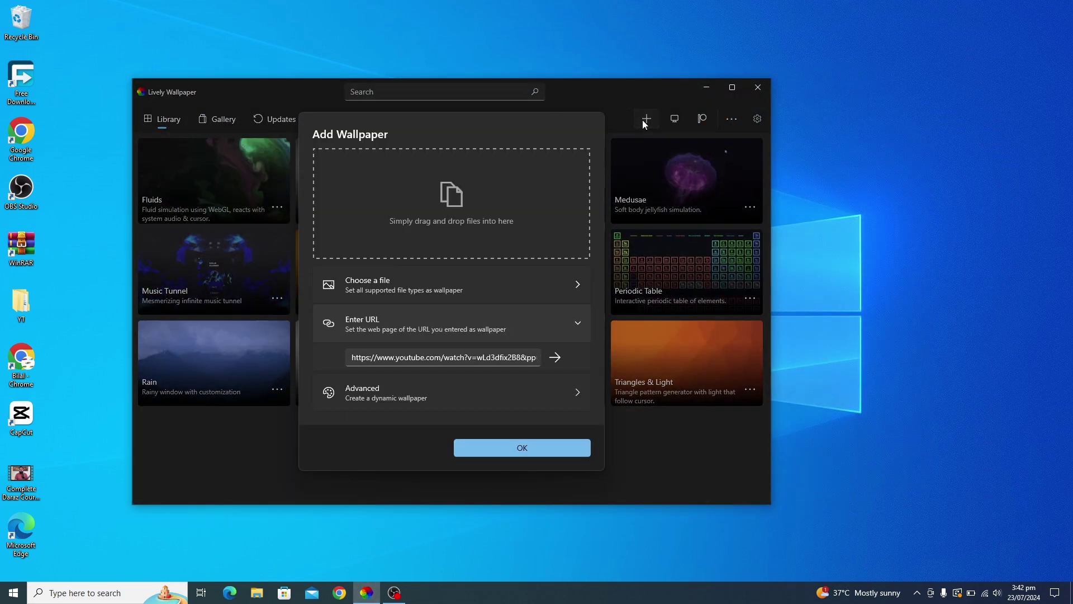
pyautogui.click(548, 289)
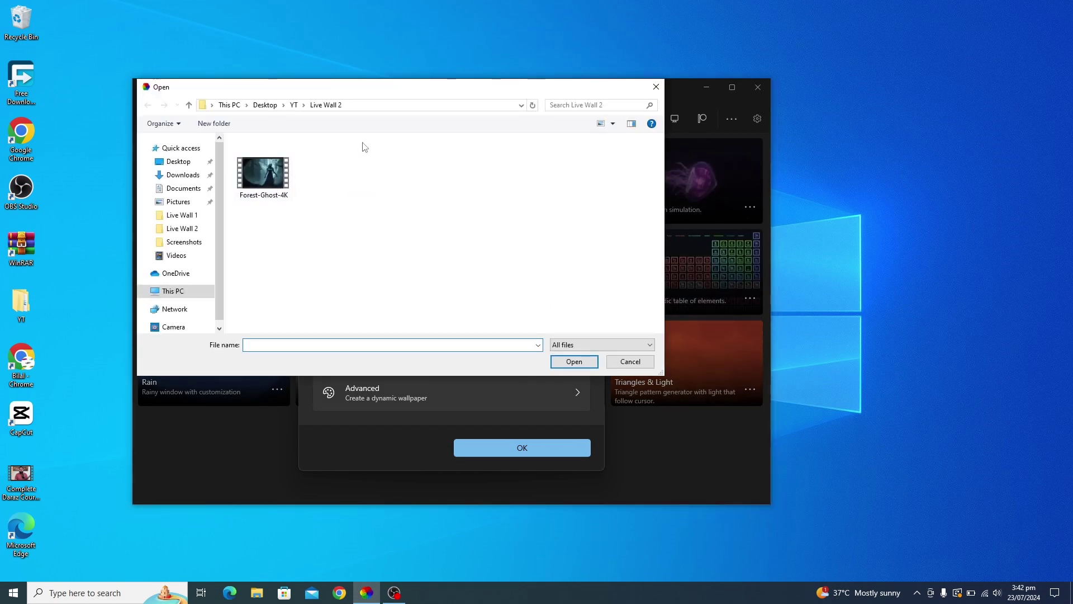
pyautogui.doubleClick(263, 174)
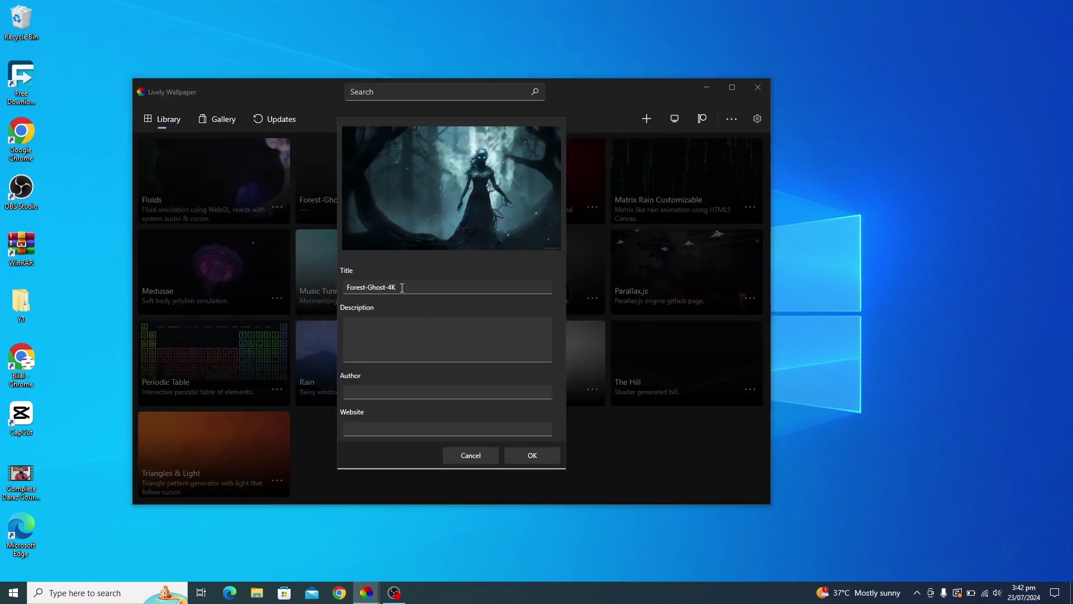
pyautogui.click(544, 452)
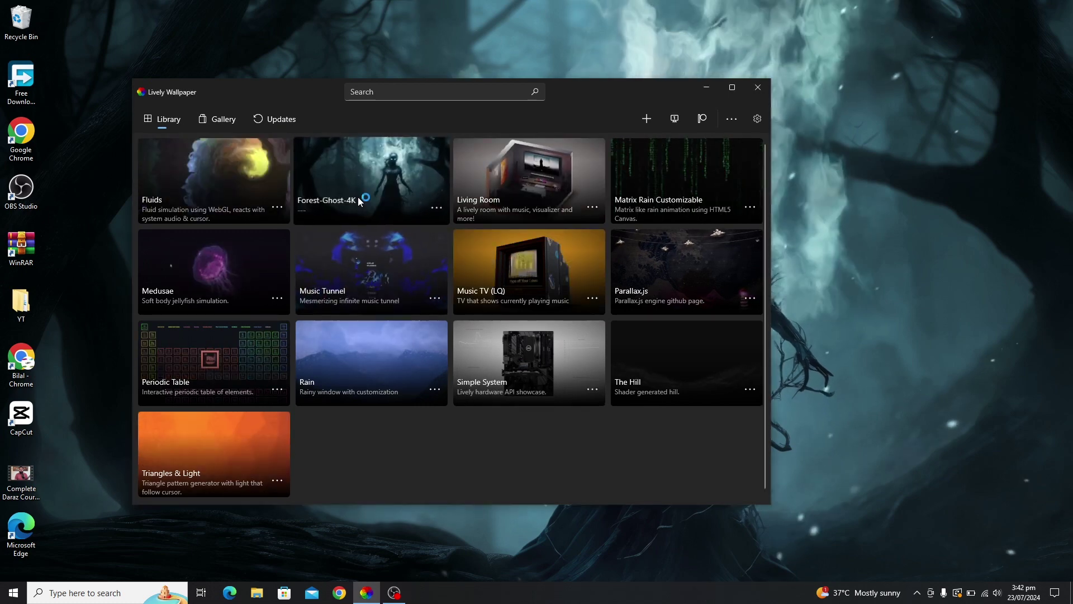
# Minimize Lively Wallpaper, refresh the desktop, and turn off Show desktop icons
pyautogui.click(706, 88)
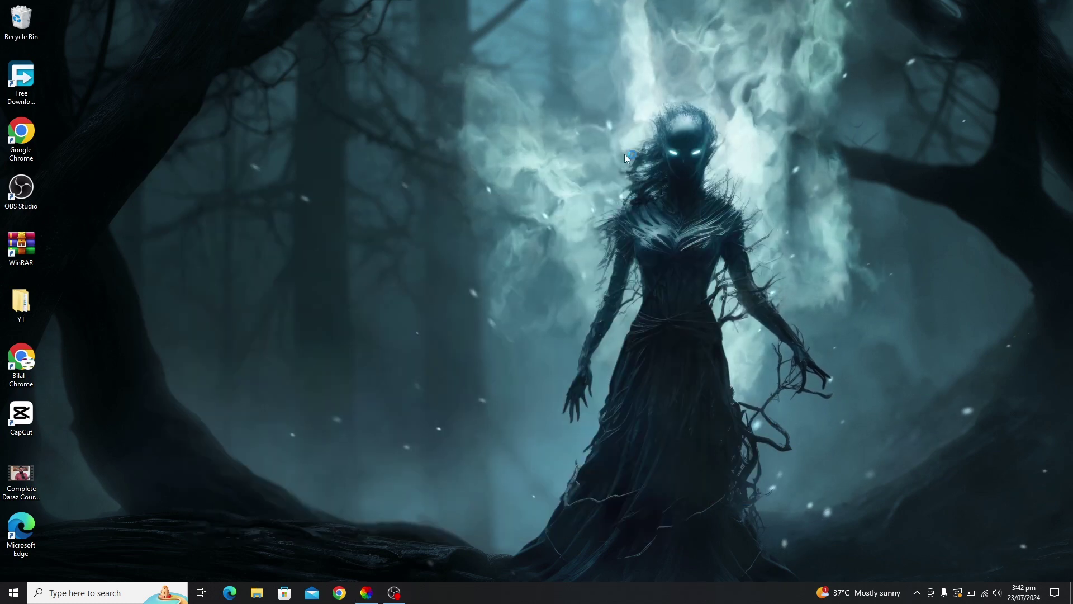
pyautogui.rightClick(408, 235)
pyautogui.click(426, 267)
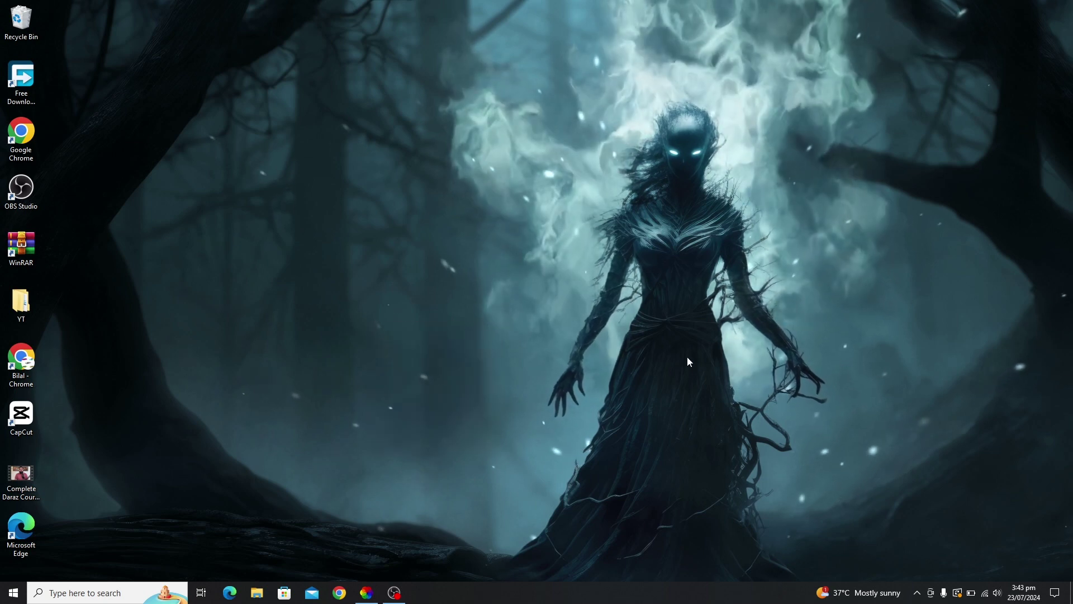
pyautogui.rightClick(286, 249)
pyautogui.moveTo(343, 255)
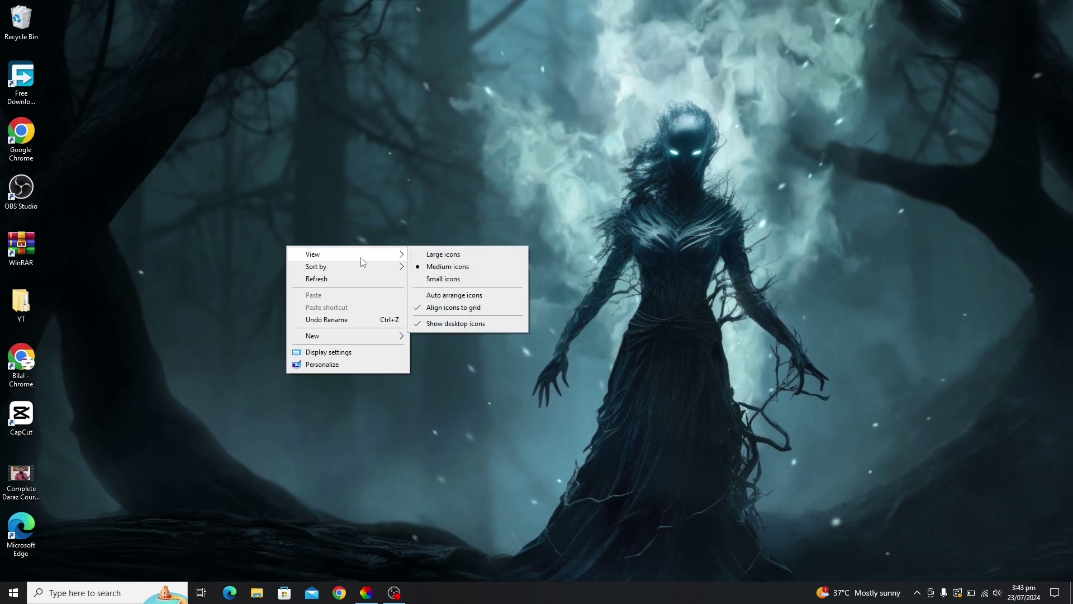
pyautogui.click(471, 324)
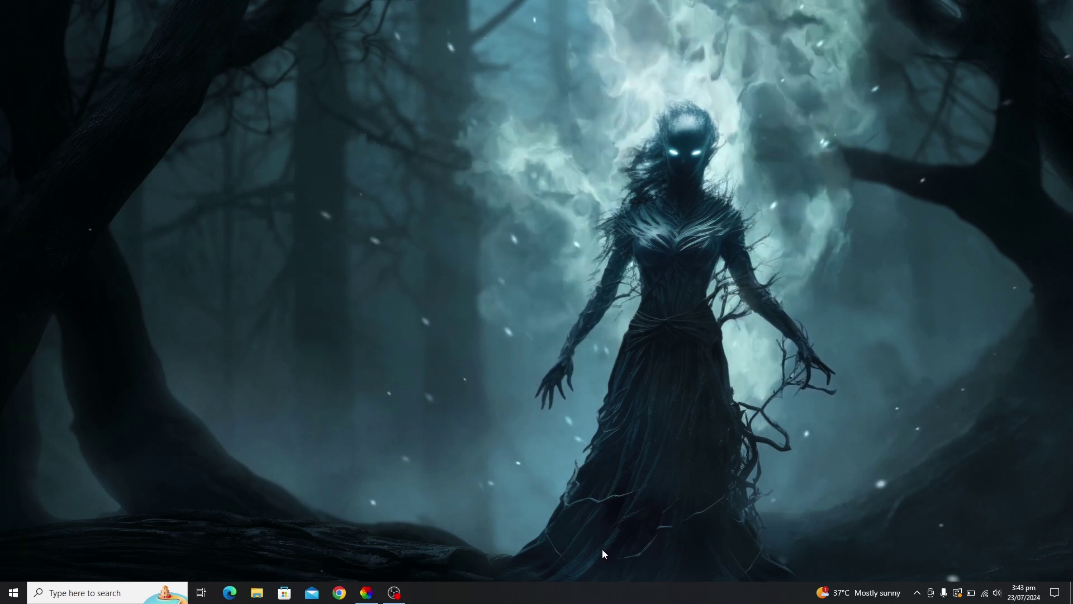
# Turn on 'Automatically hide the taskbar in desktop mode' in Taskbar settings
pyautogui.rightClick(601, 591)
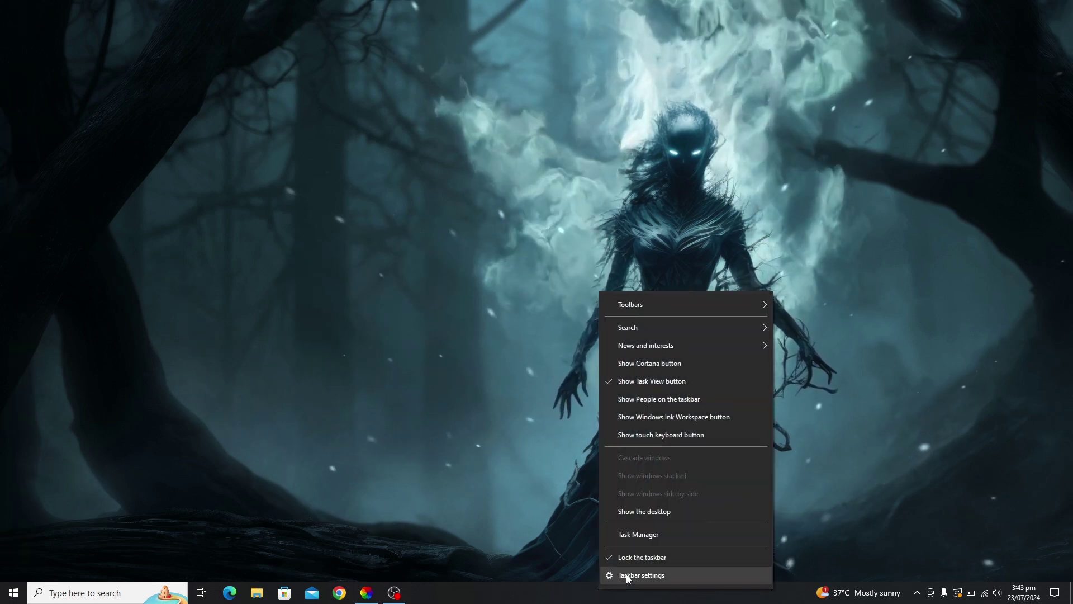
pyautogui.click(626, 574)
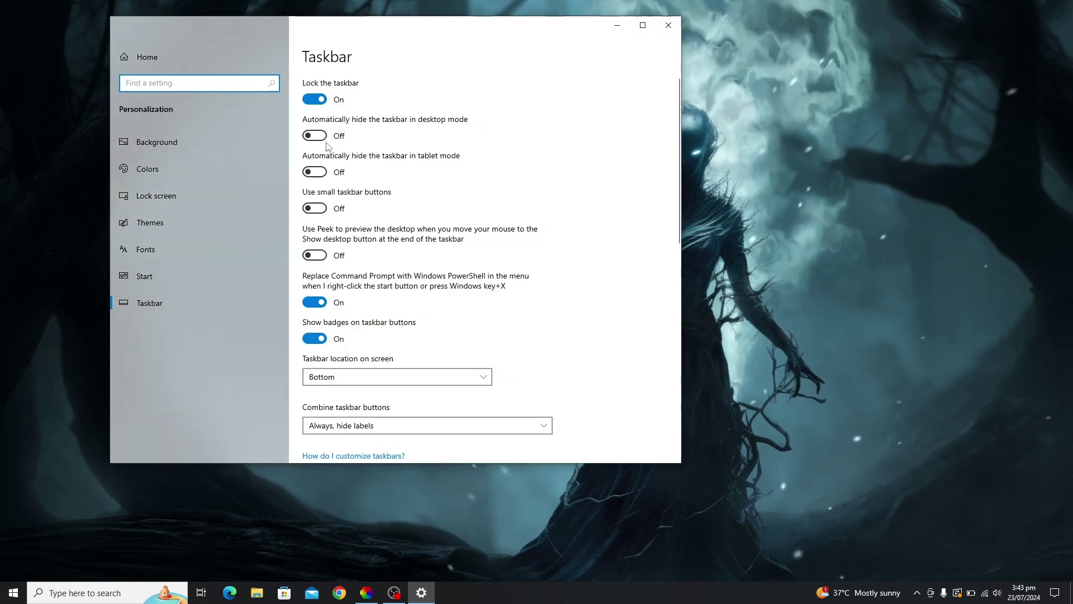
pyautogui.click(317, 136)
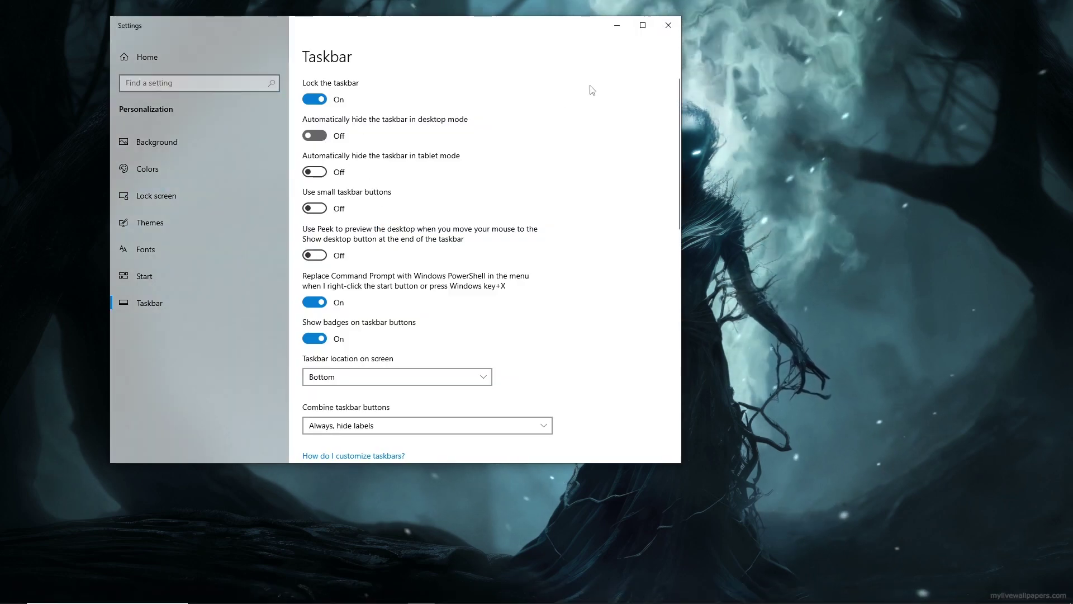